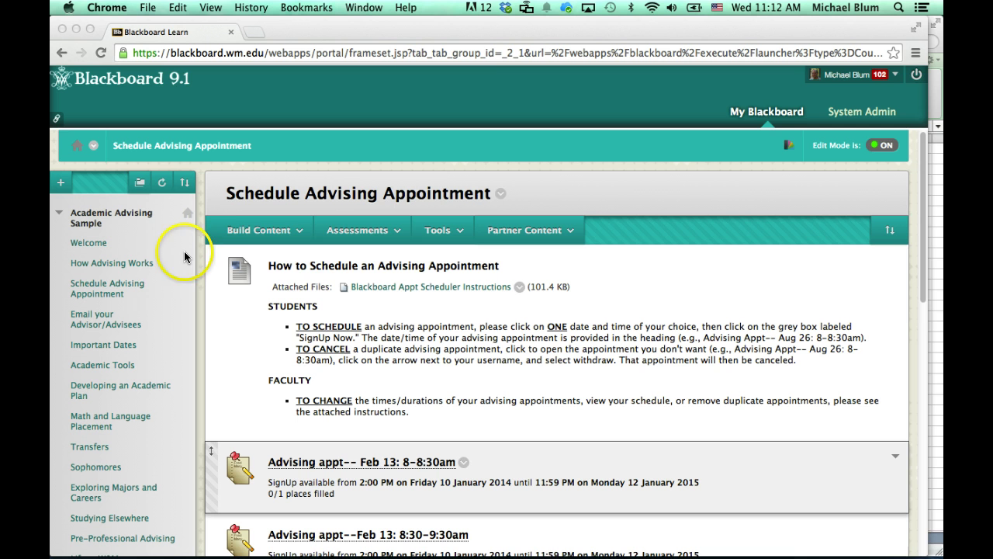
Add a Single SignUp List to the Schedule Advising Appointment page and name it "Advising Appt--June 2: 9:30-10:00am"
left_click(273, 233)
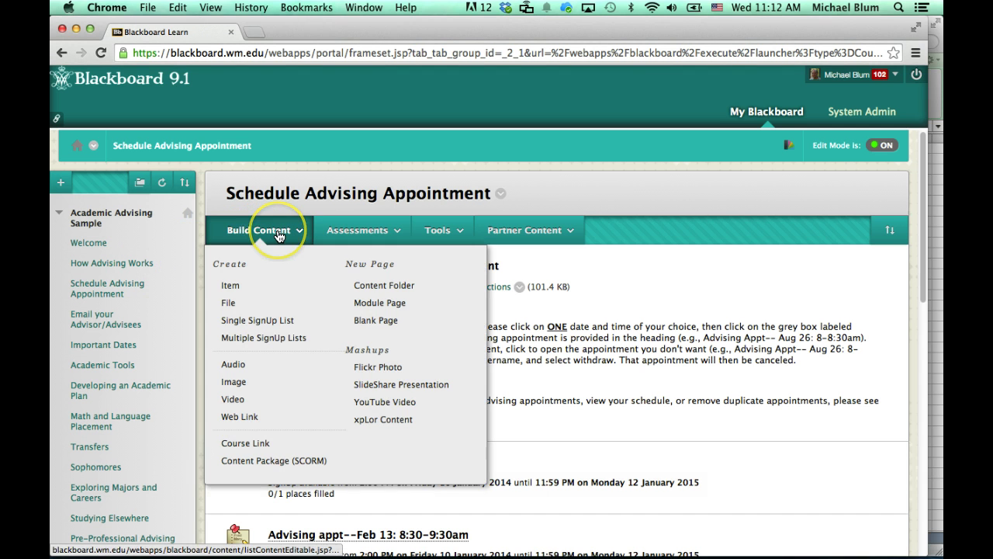
left_click(247, 325)
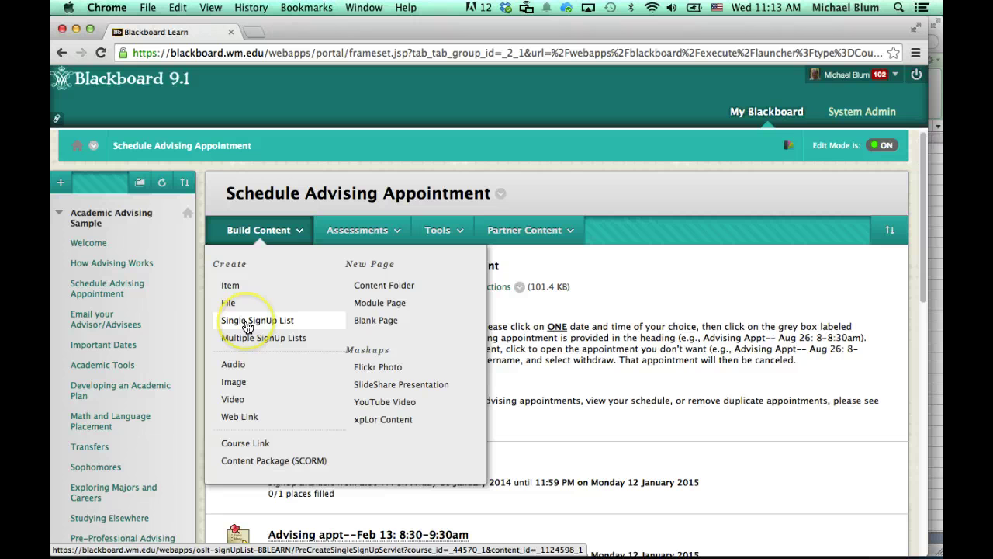
left_click(247, 324)
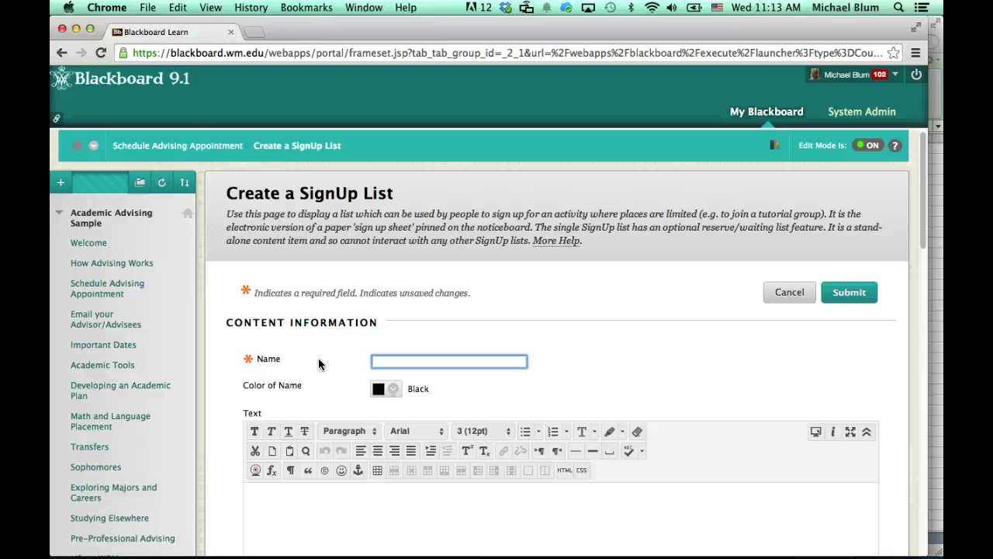
type("Advisi")
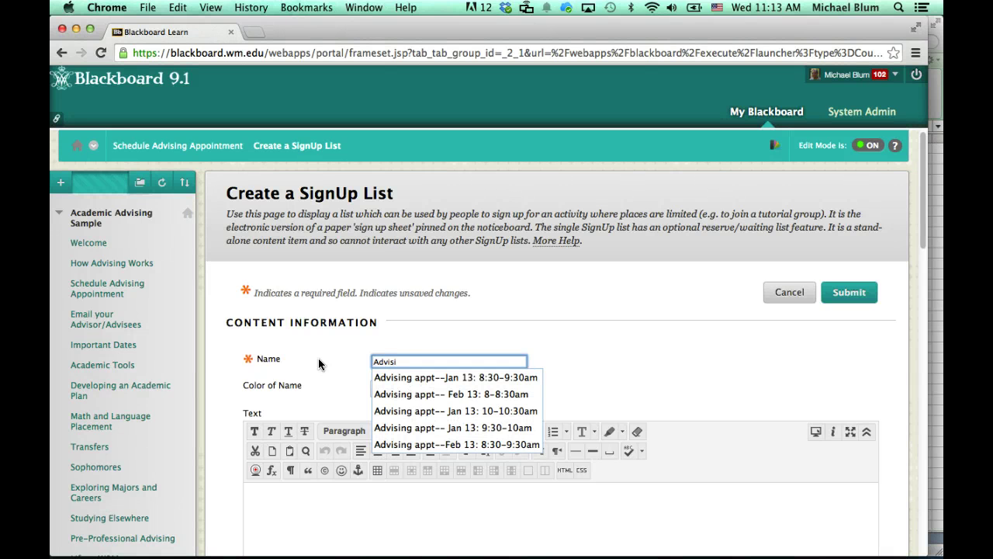
type("ng Appt")
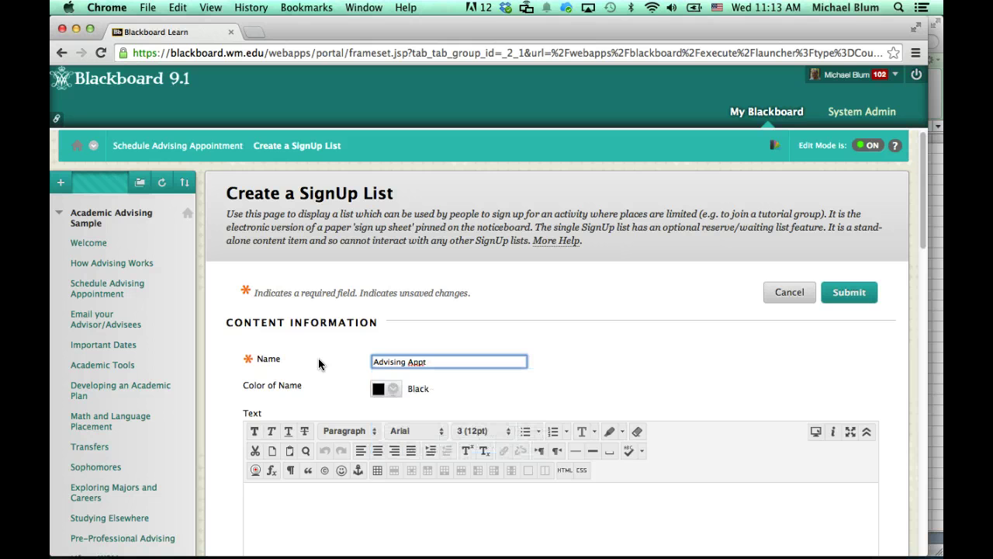
key("BackSpace")
type("--")
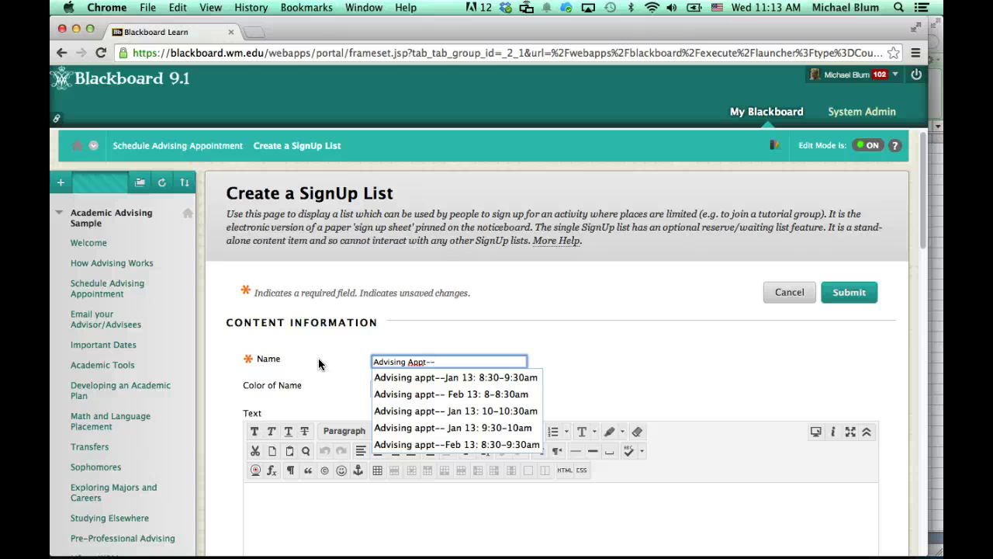
type("June 2")
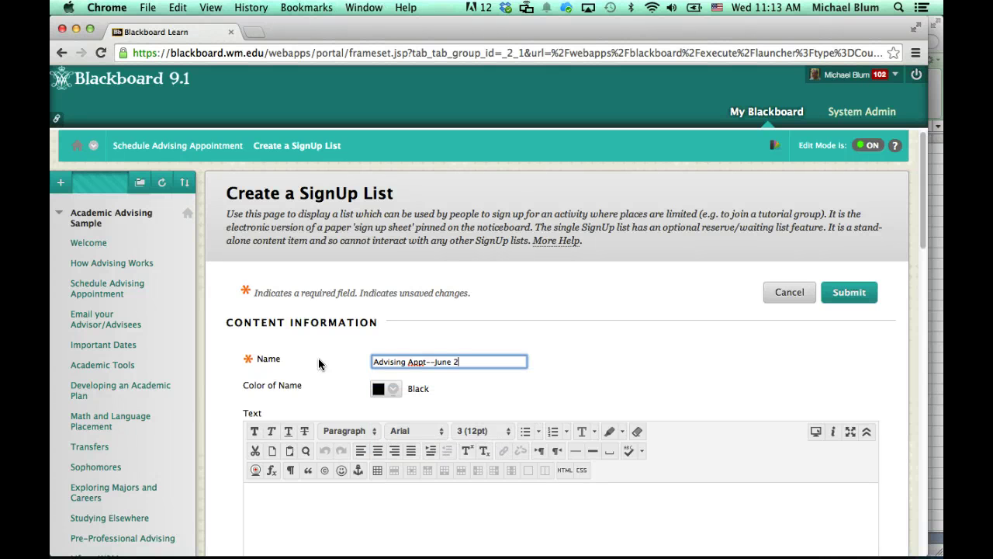
type(": 9:30-10:00am")
Set the list's closing date in the SignUp Period to 07/09/2015
scroll(319, 363, "down", 8)
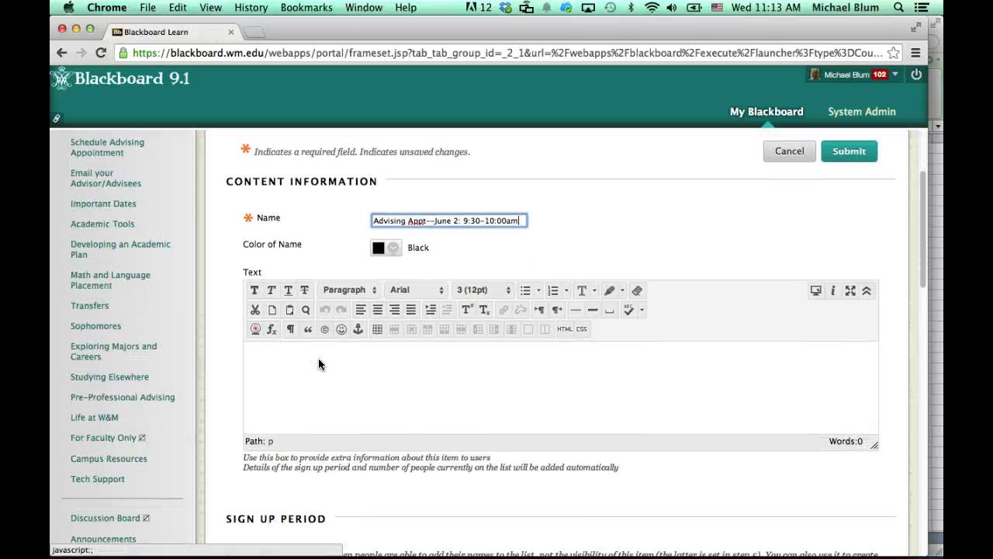
scroll(318, 364, "up", 2)
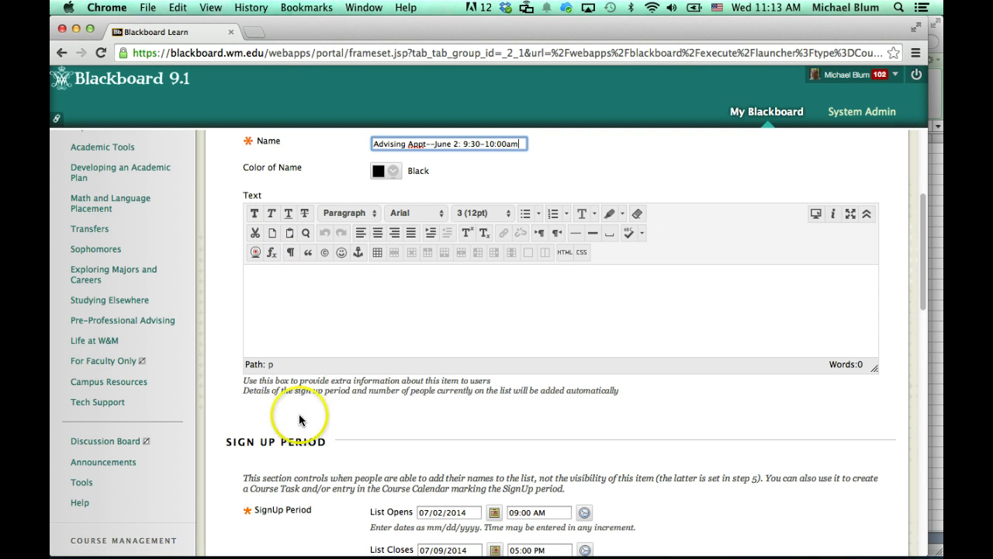
scroll(301, 422, "down", 3)
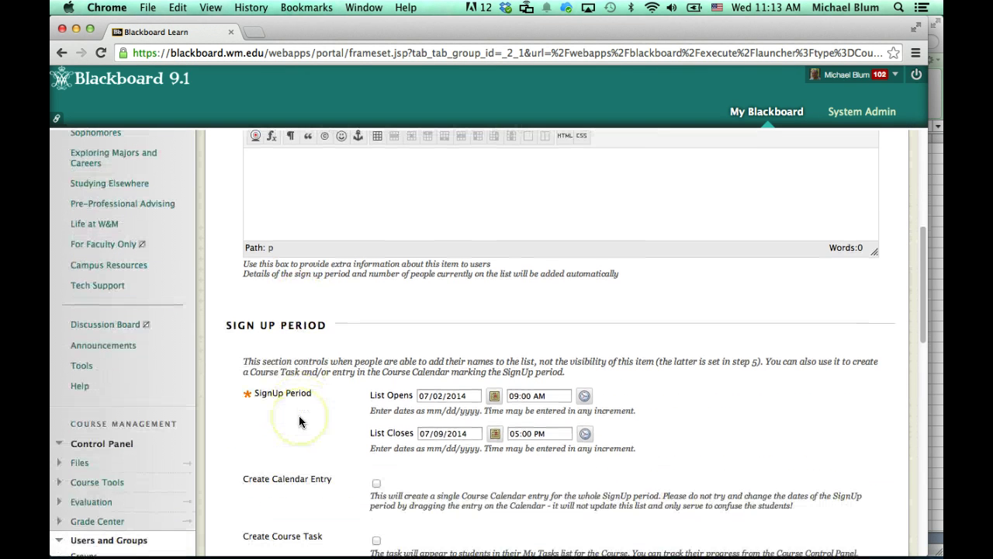
triple_click(468, 434)
left_click(468, 434)
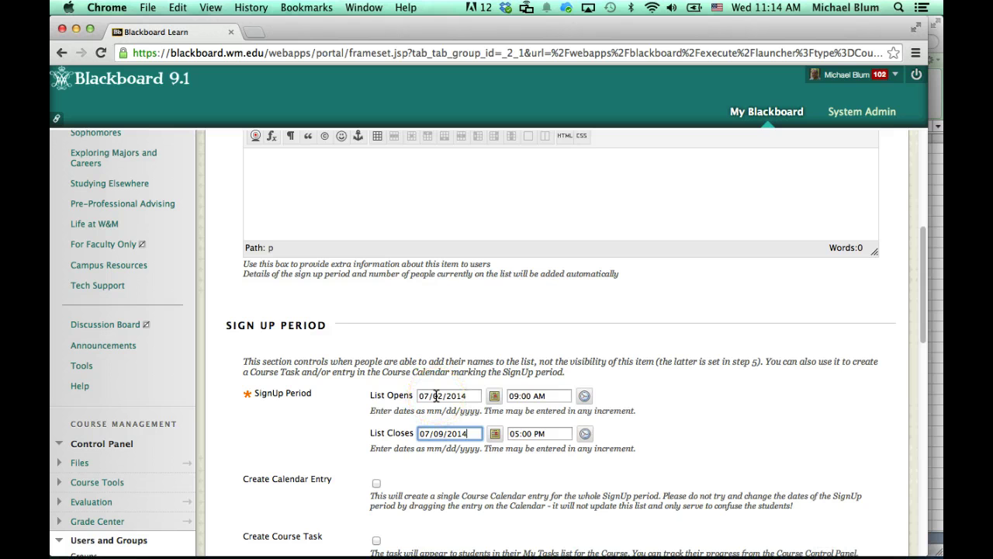
left_click(465, 433)
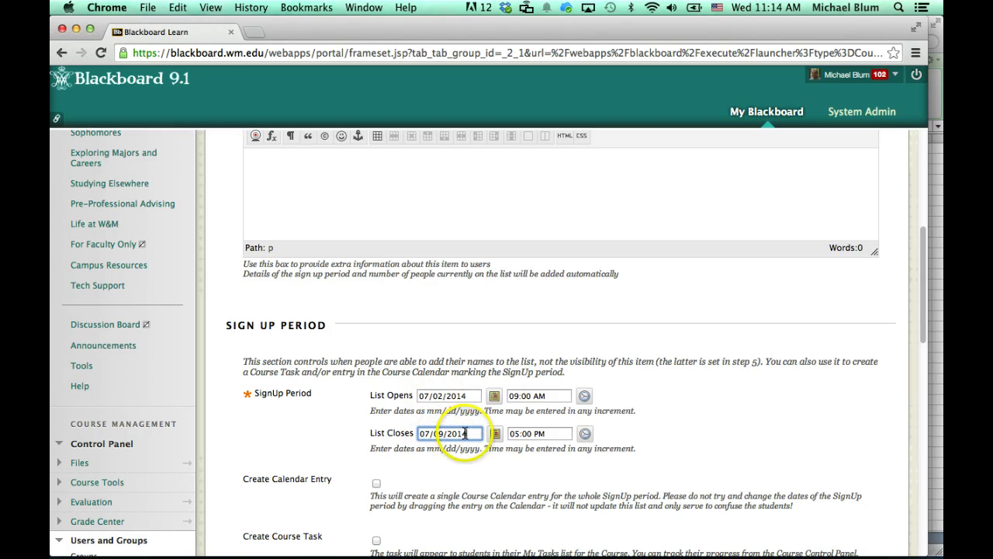
triple_click(470, 433)
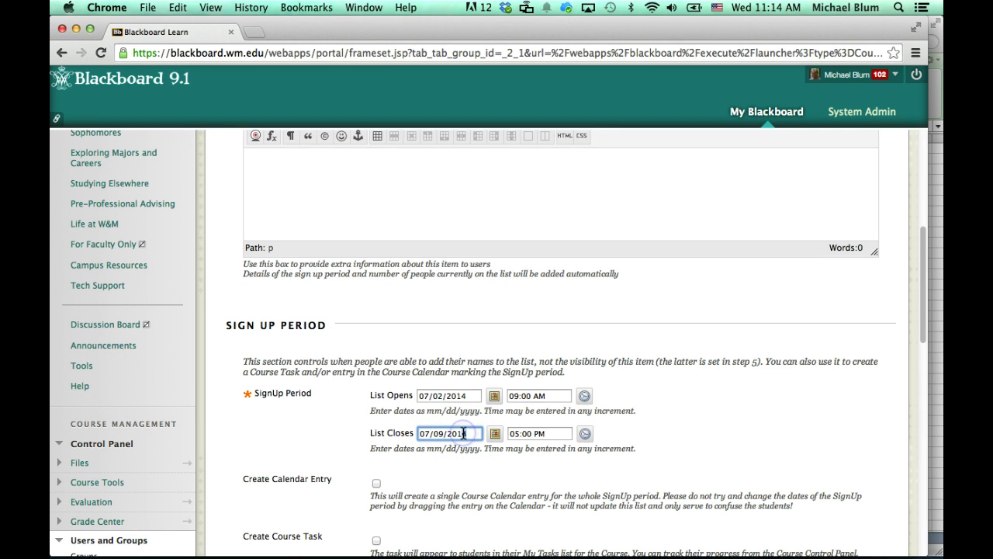
key("BackSpace")
type("5")
left_click(528, 512)
Set the Number of Places in the list settings to 1
scroll(528, 513, "down", 3)
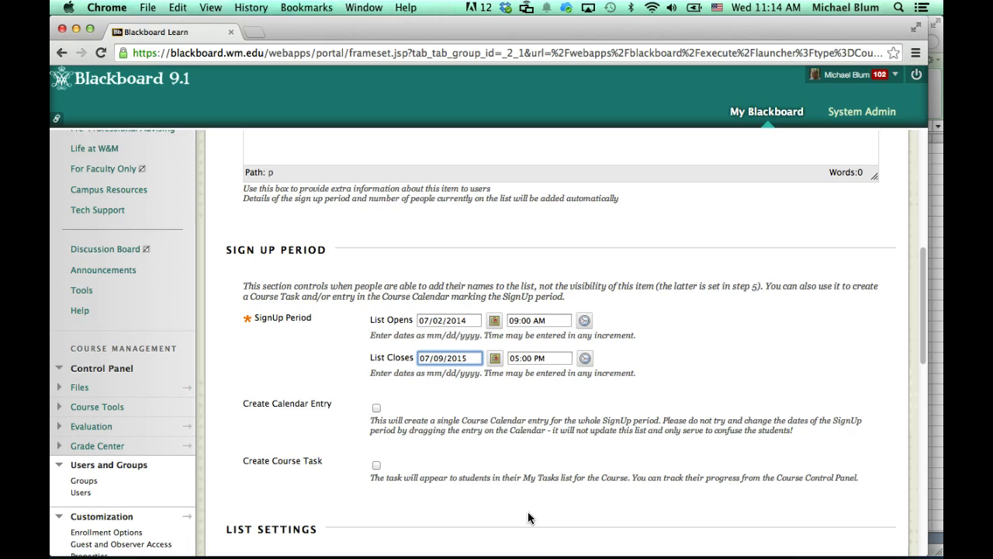
scroll(528, 514, "down", 5)
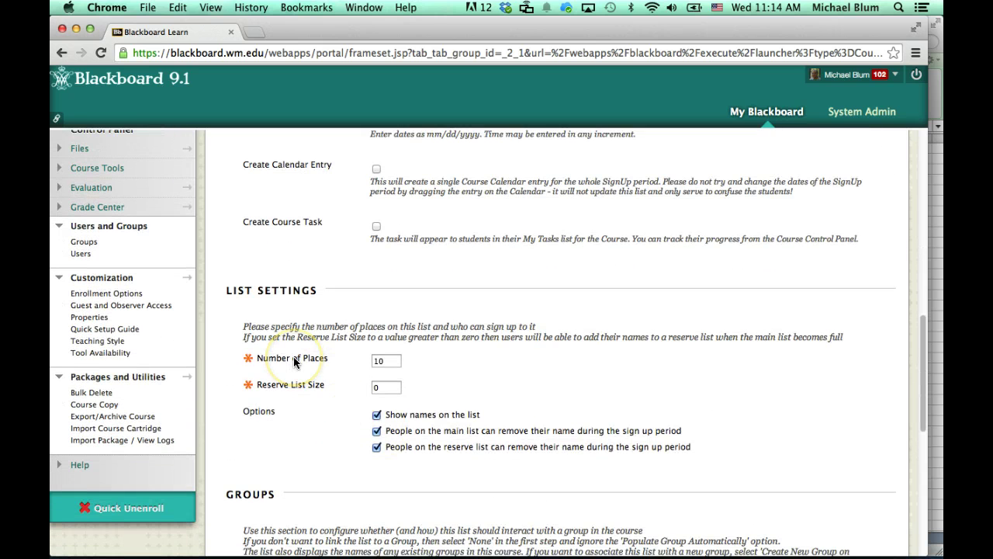
left_click(393, 363)
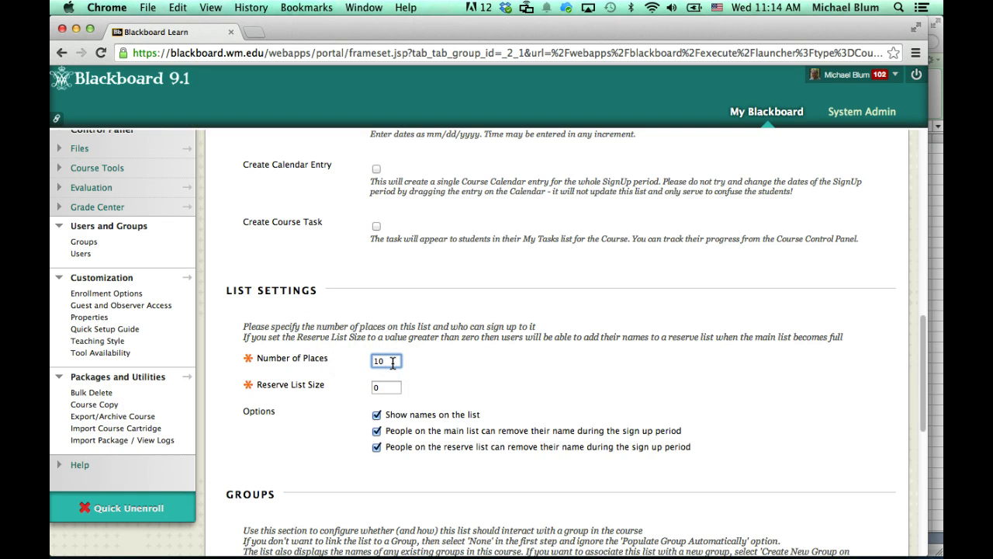
key("BackSpace")
left_click(454, 370)
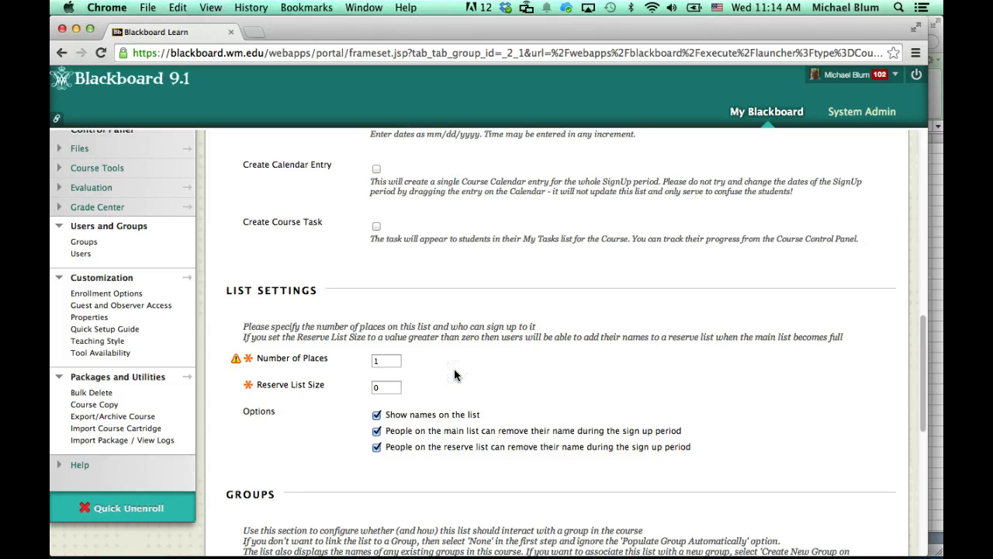
left_click(235, 359)
Set Group to Populate to None so the list is not linked to any group
scroll(281, 434, "down", 2)
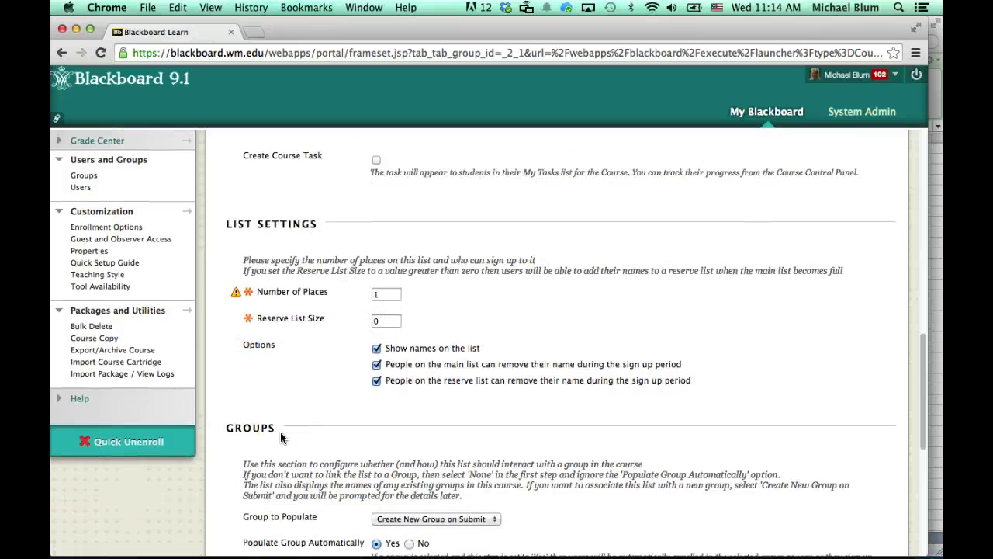
scroll(281, 437, "down", 1)
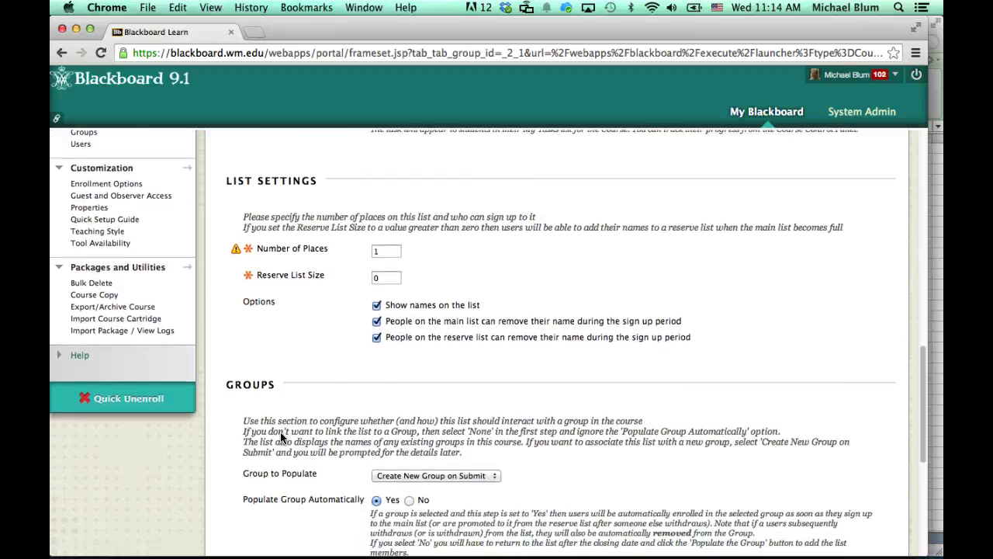
scroll(281, 437, "up", 6)
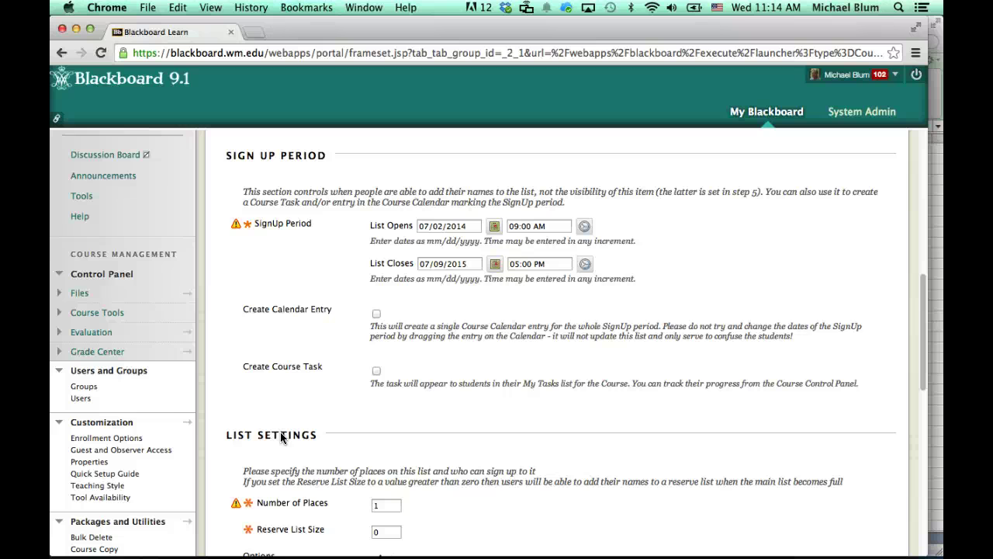
scroll(281, 437, "down", 5)
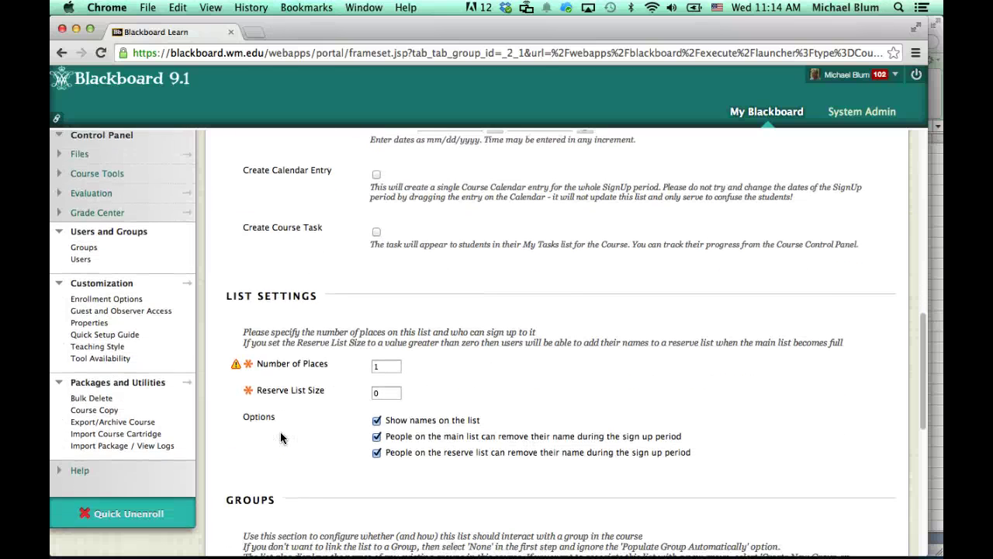
scroll(281, 437, "down", 3)
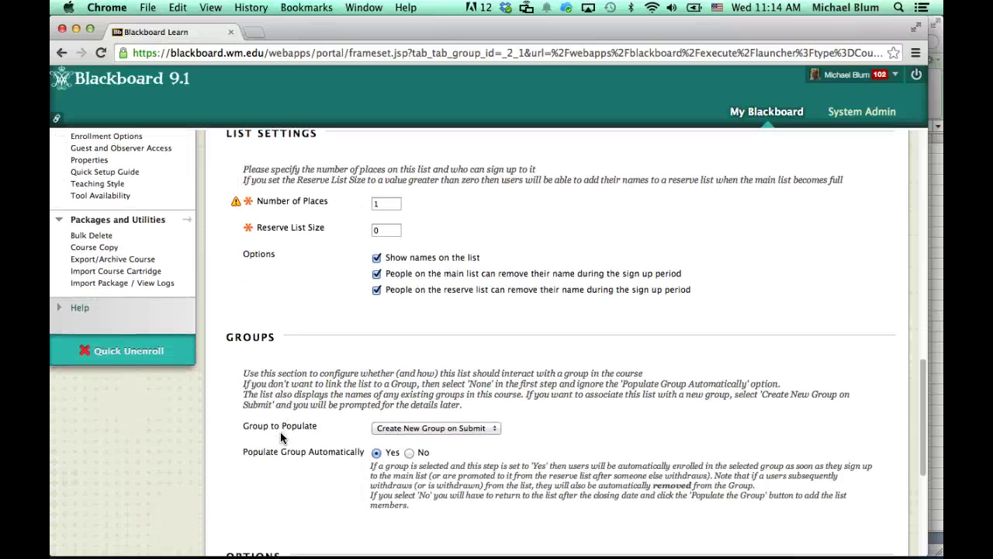
scroll(280, 431, "down", 3)
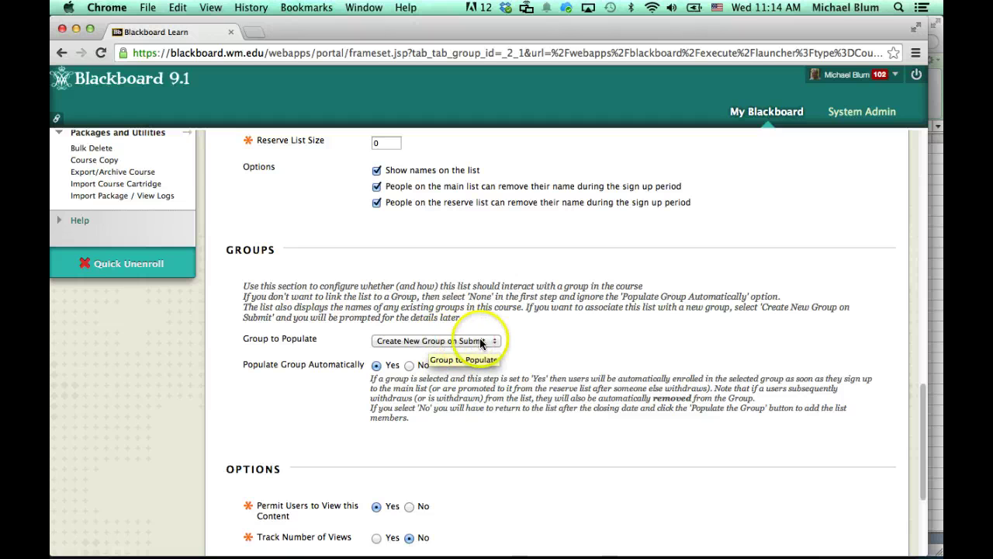
left_click(495, 341)
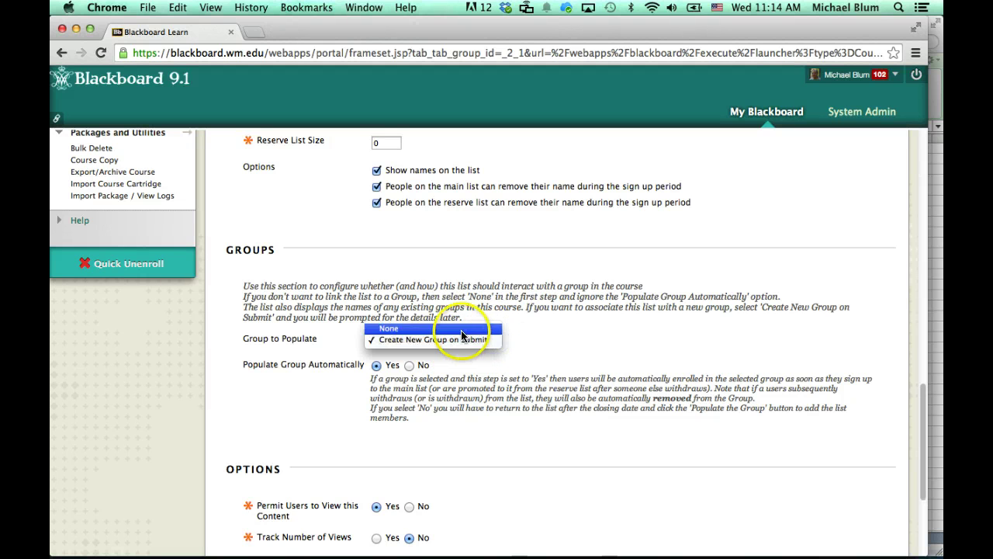
left_click(461, 329)
left_click(497, 463)
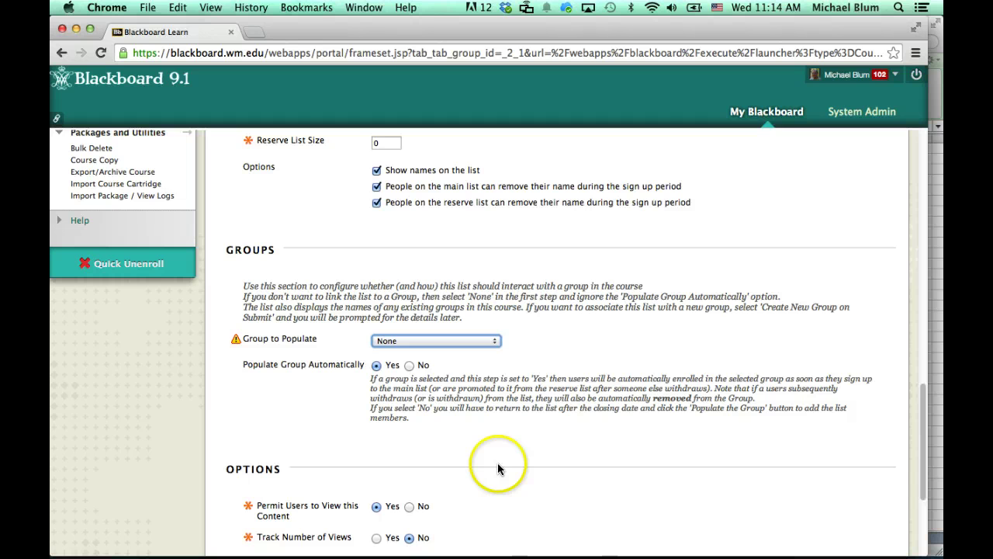
Submit the new SignUp list and locate its entry at the end of the Schedule Advising Appointment page
scroll(499, 465, "down", 3)
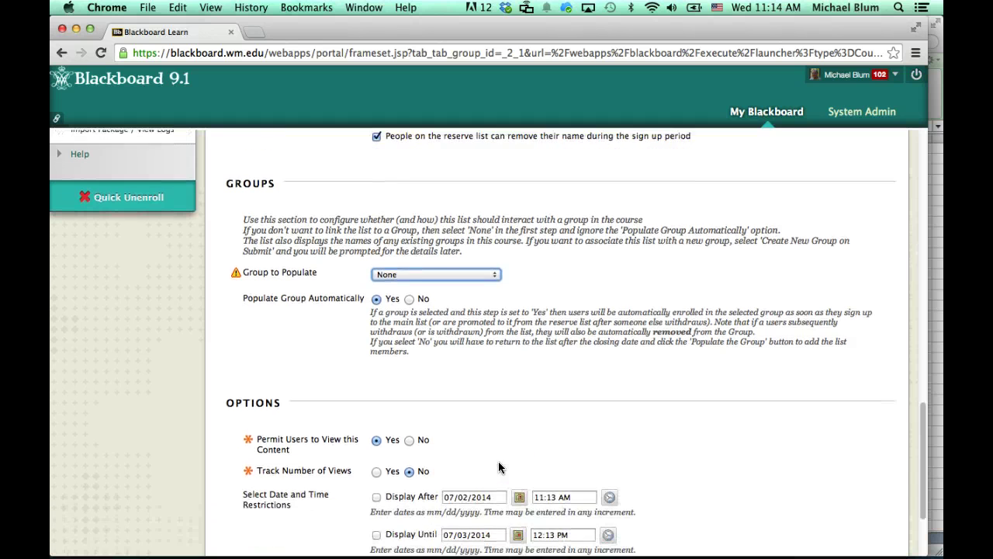
scroll(499, 465, "down", 3)
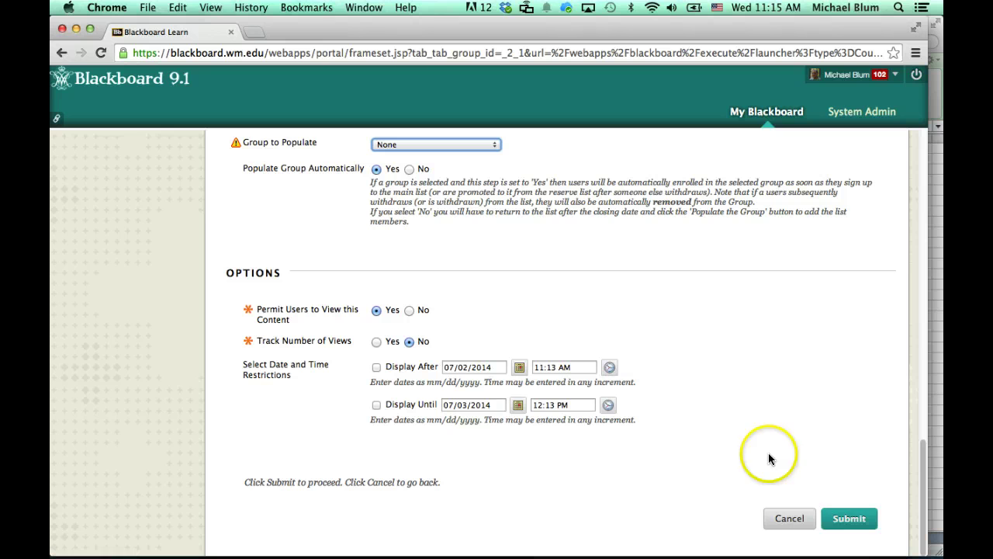
left_click(852, 525)
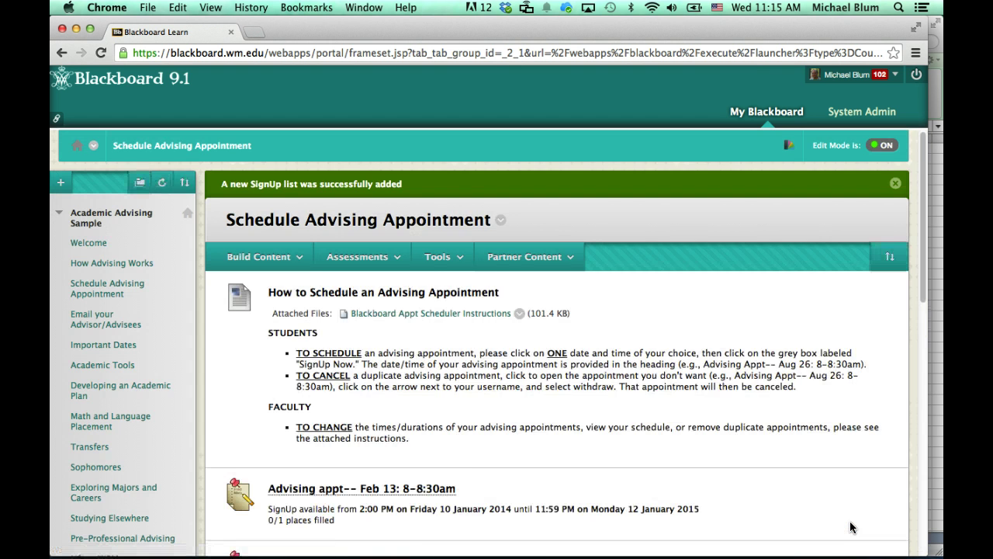
scroll(851, 527, "down", 10)
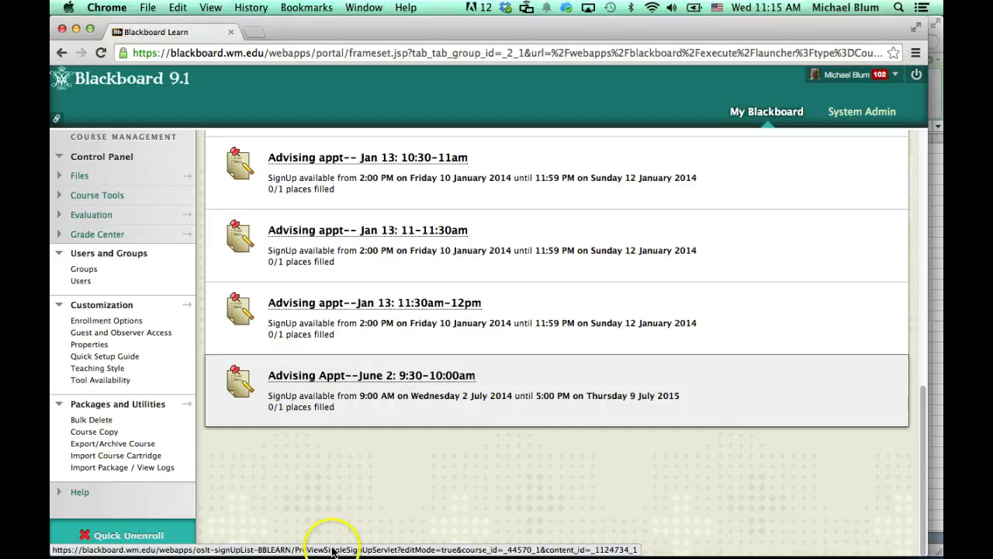
Switch to Safari and load blackboard.wm.edu in place of the YouTube page
mouse_move(334, 543)
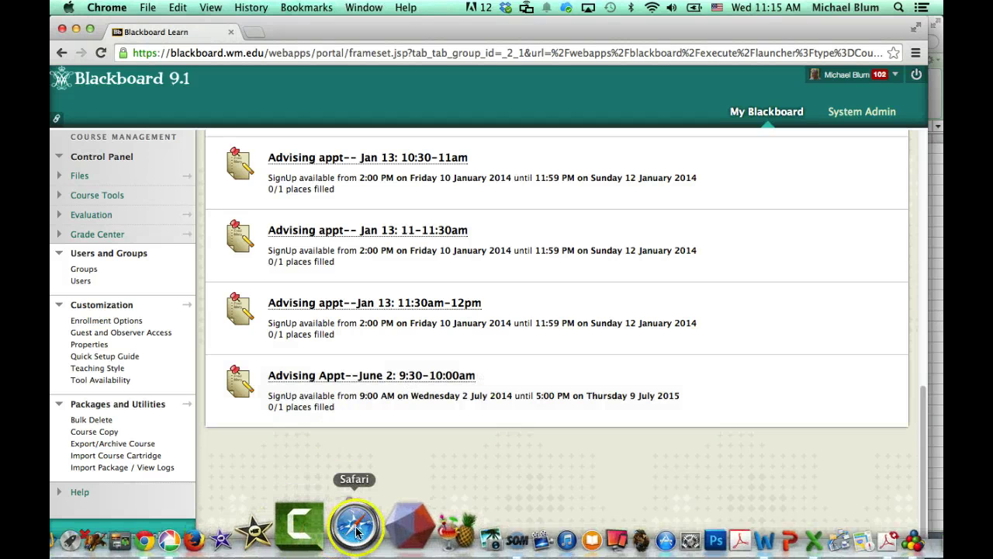
left_click(357, 530)
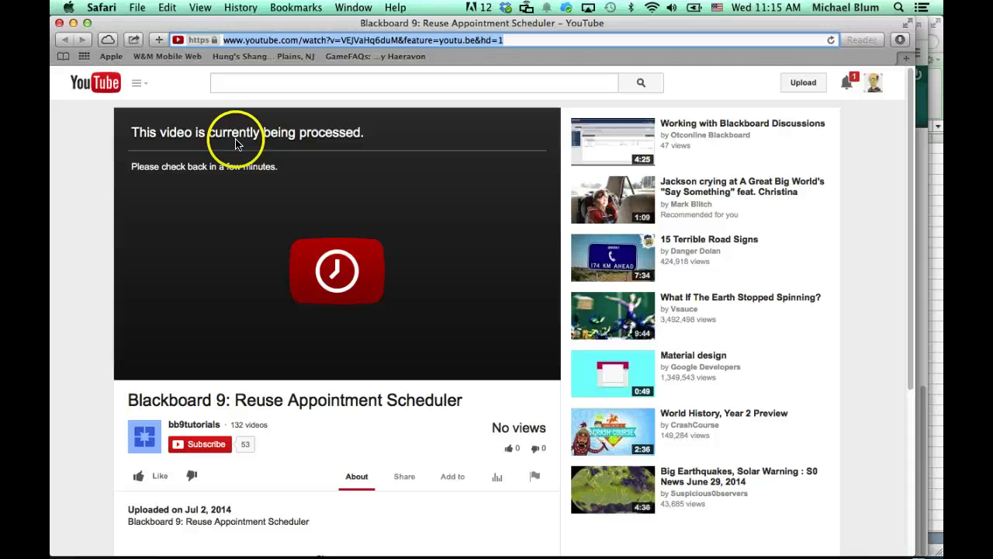
key("ctrl+Up")
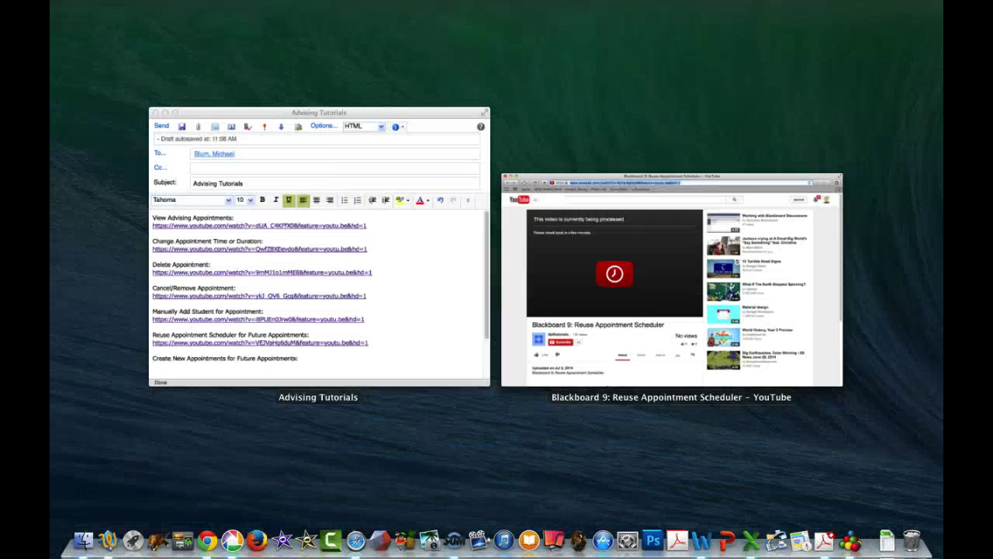
key("ctrl+Up")
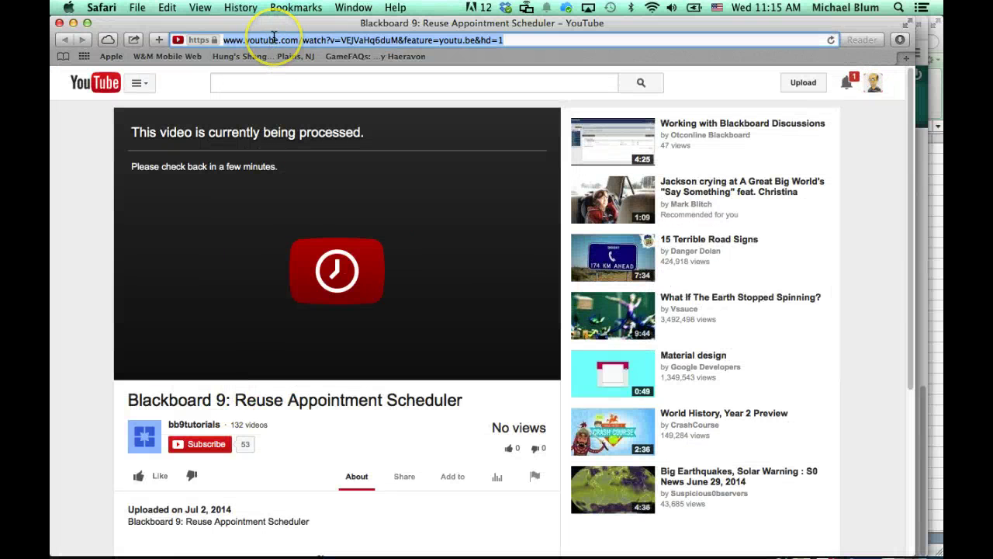
type("bla")
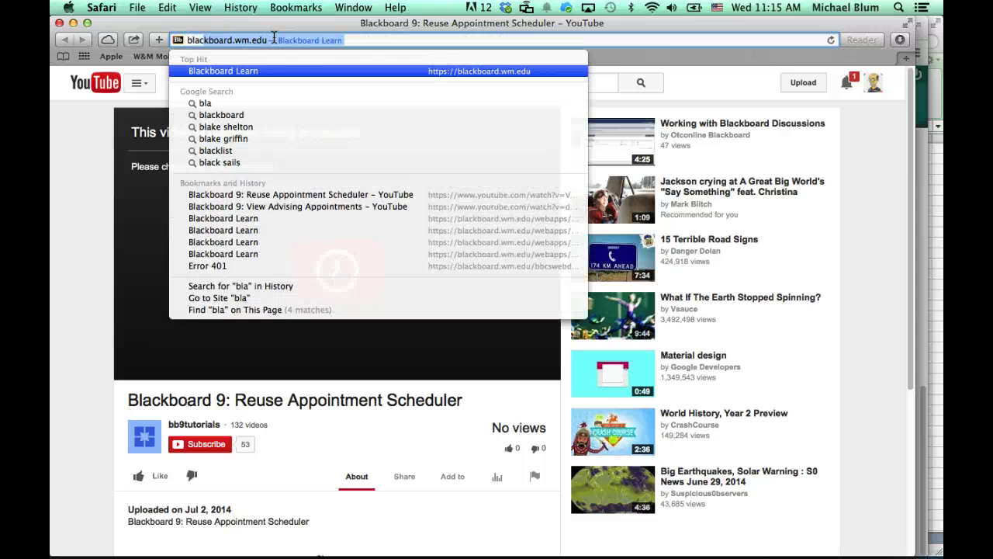
type("ck")
key("Return")
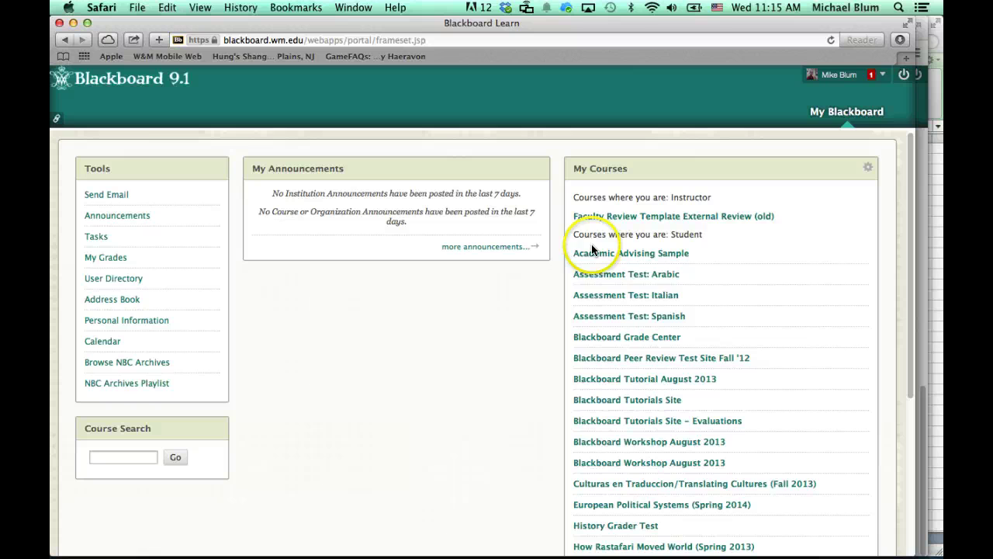
Open the Academic Advising Sample course's Schedule Advising Appointment page and find the June 2 appointment
left_click(593, 252)
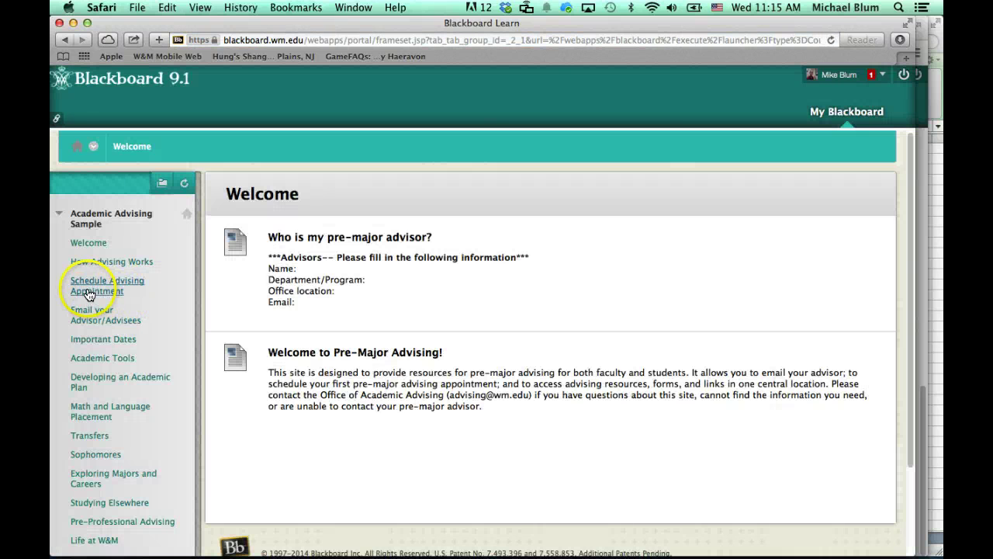
left_click(89, 293)
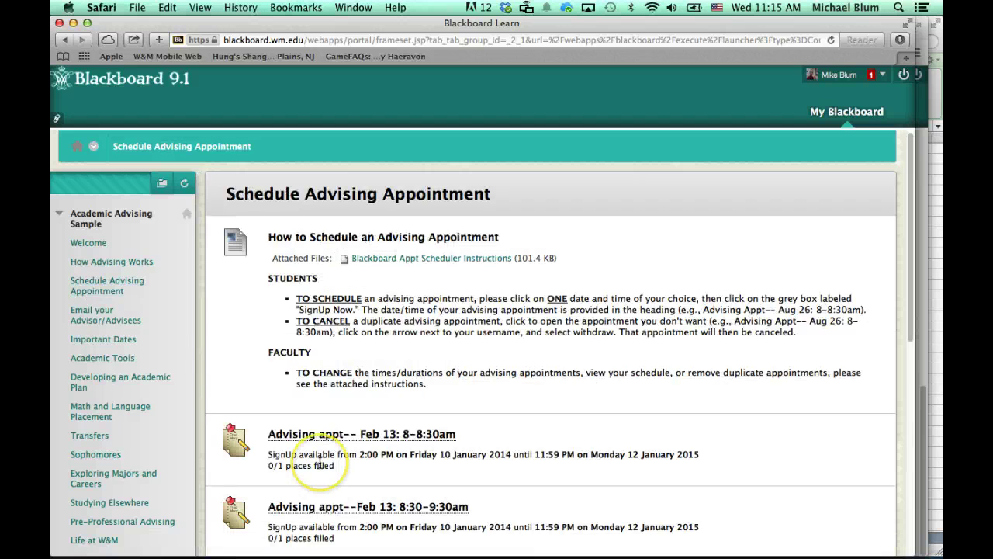
scroll(320, 464, "down", 10)
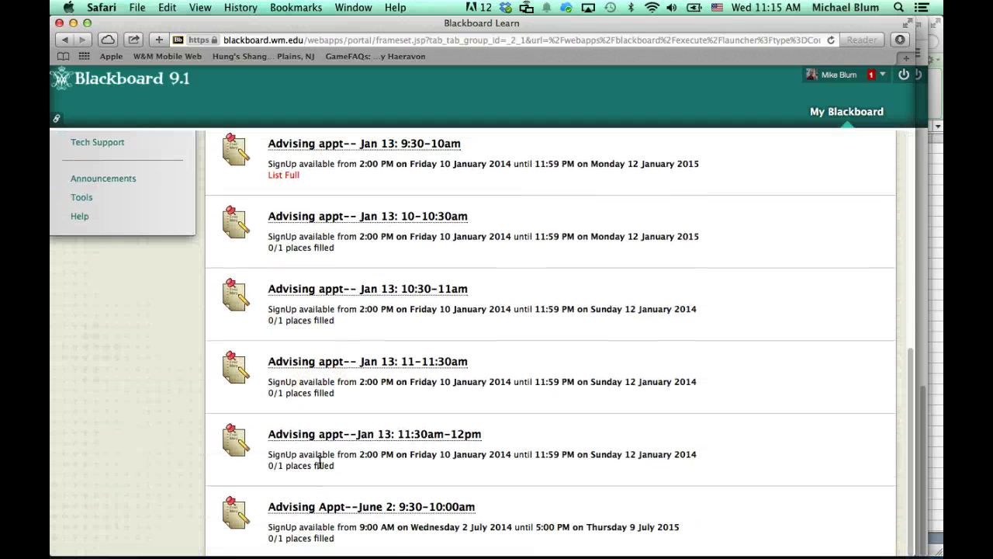
Open the "Advising Appt--June 2: 9:30-10:00am" list and sign up for it as the student
left_click(362, 510)
left_click(362, 509)
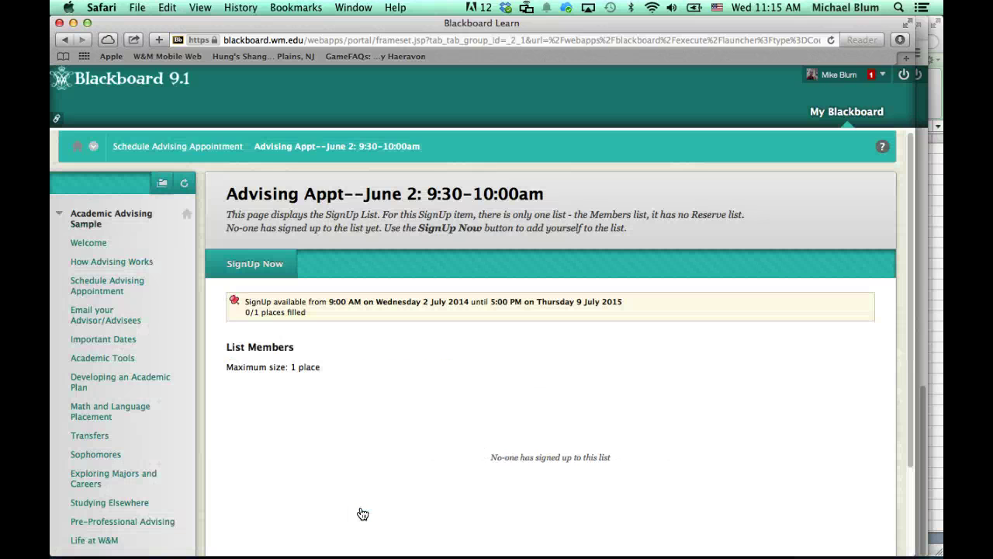
left_click(264, 265)
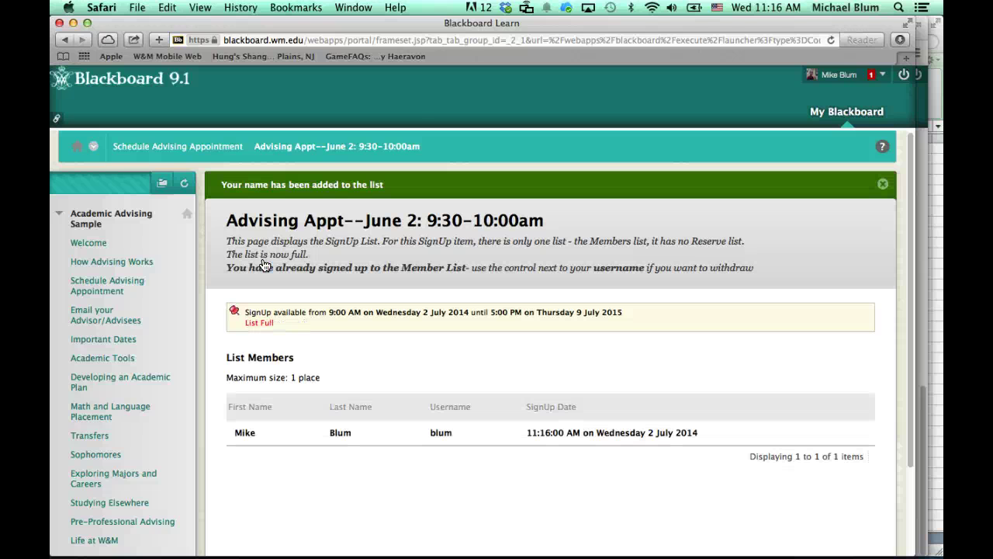